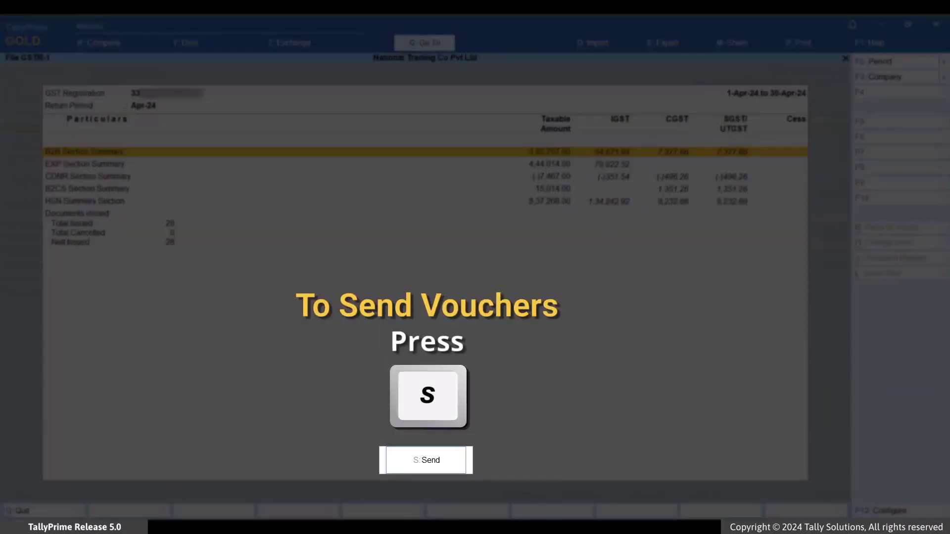
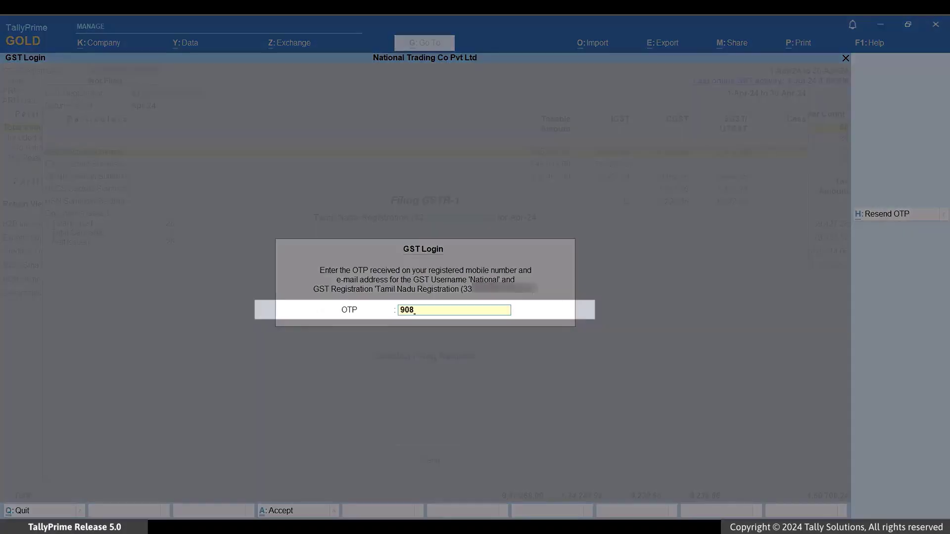
- Send the Apr-24 GSTR-1 and log in to the GST portal with the OTP
{"action": "key", "text": "Return"}
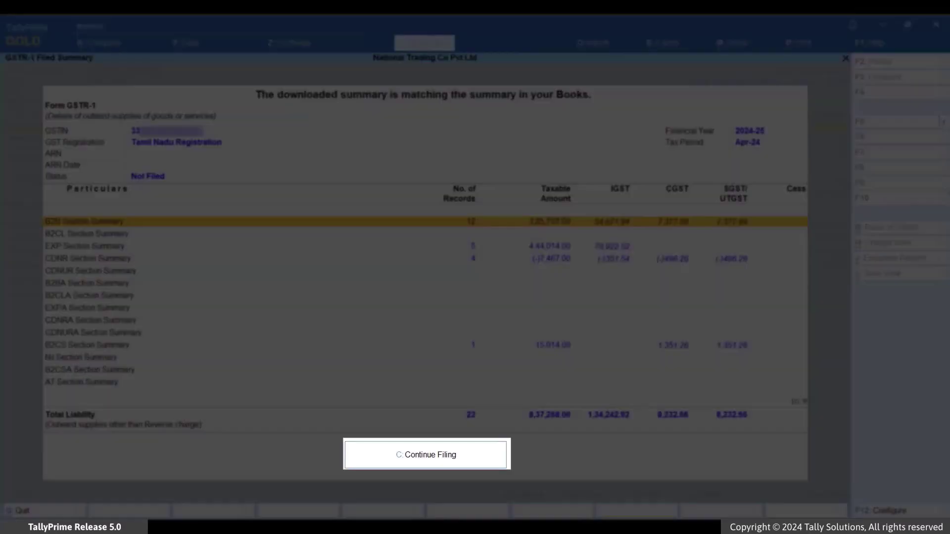
- Continue filing via EVC with the signatory's PAN and EVC code, then review and close the Filed Summary
{"action": "key", "text": "c"}
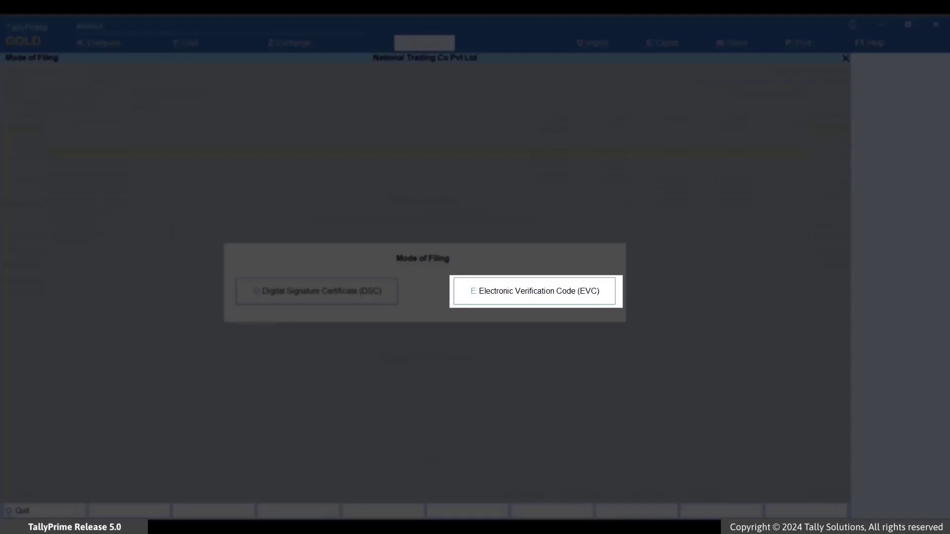
{"action": "type", "text": "e"}
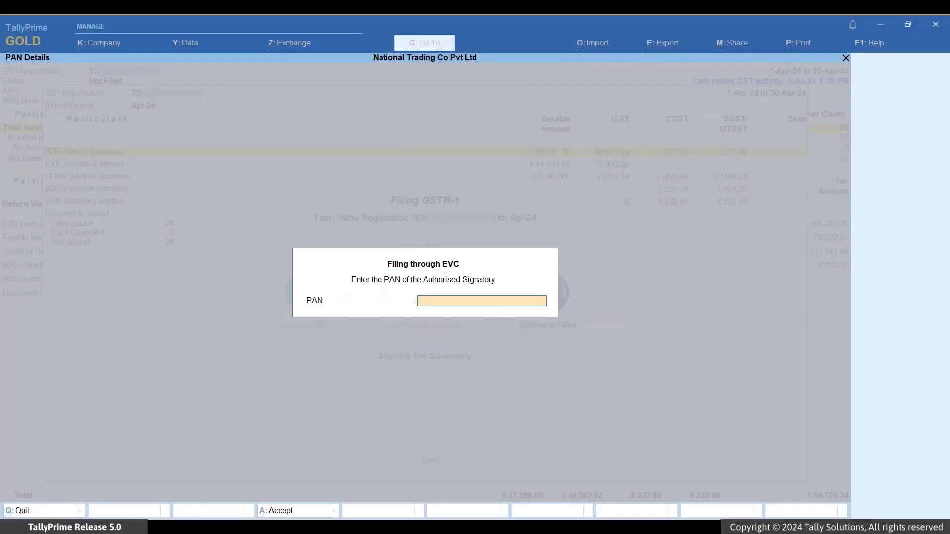
{"action": "type", "text": "AI"}
{"action": "key", "text": "Return"}
{"action": "key", "text": "Return"}
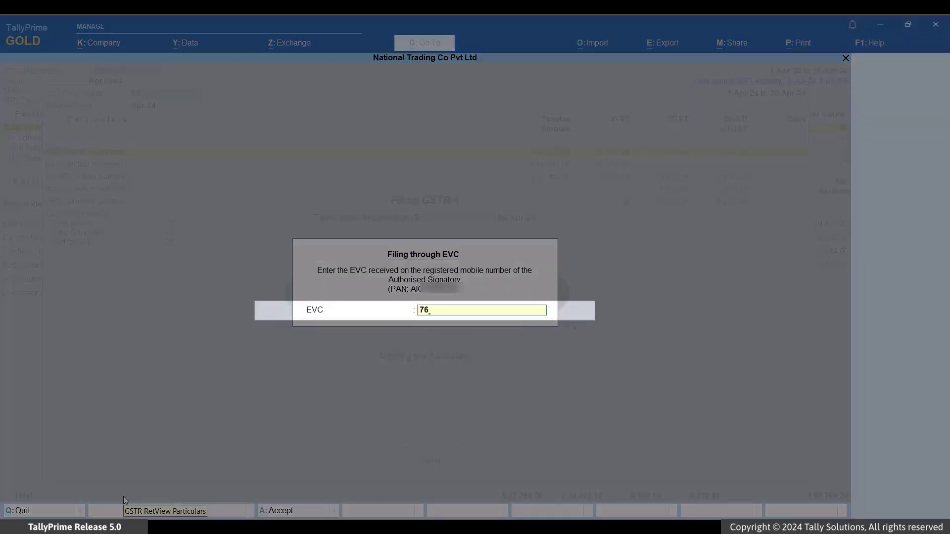
{"action": "key", "text": "Return"}
{"action": "key", "text": "Return"}
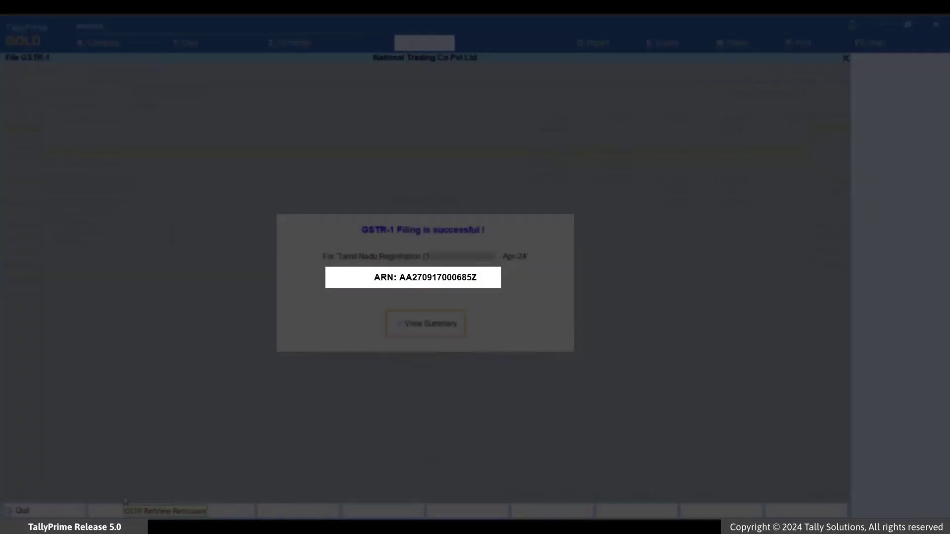
{"action": "key", "text": "v"}
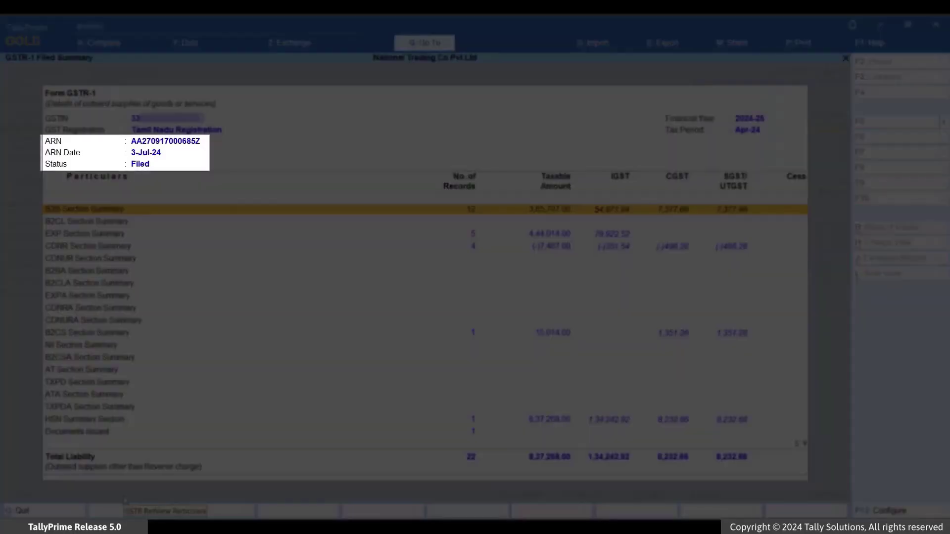
{"action": "key", "text": "Escape"}
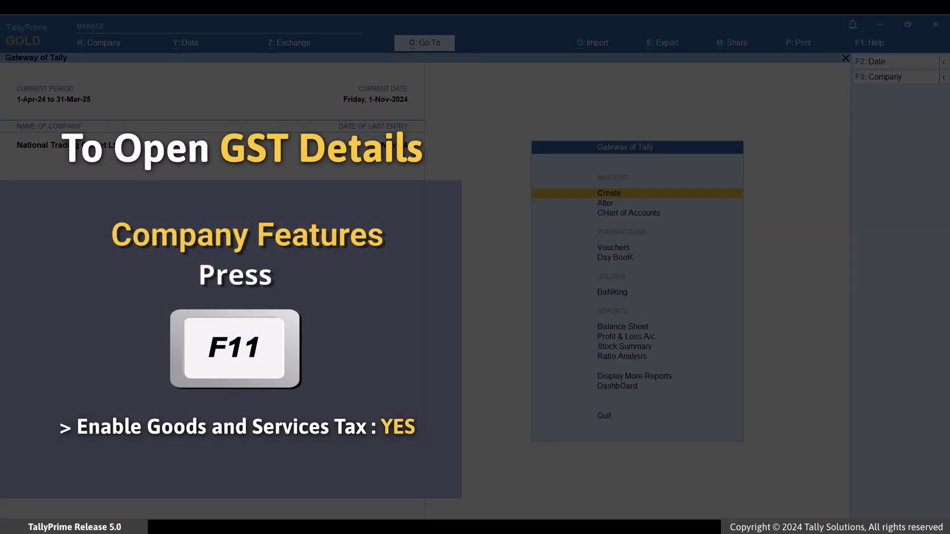
- Change the GST Details Mode of Filing from EVC to DSC and save the Company Features
{"action": "key", "text": "F11"}
{"action": "key", "text": "Down"}
{"action": "key", "text": "Down"}
{"action": "key", "text": "Return"}
{"action": "key", "text": "Return"}
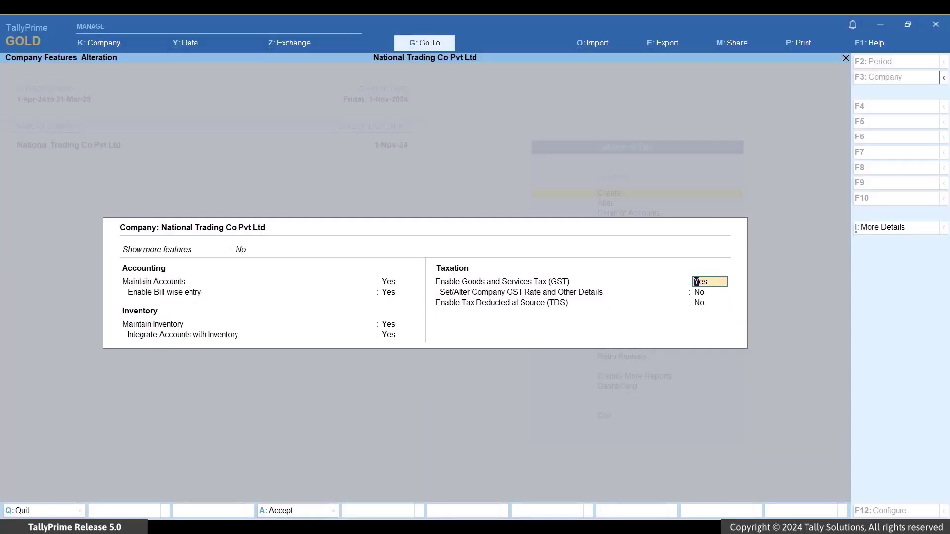
{"action": "key", "text": "Return"}
{"action": "key", "text": "Return"}
{"action": "key", "text": "Return"}
{"action": "key", "text": "Return"}
{"action": "key", "text": "Return"}
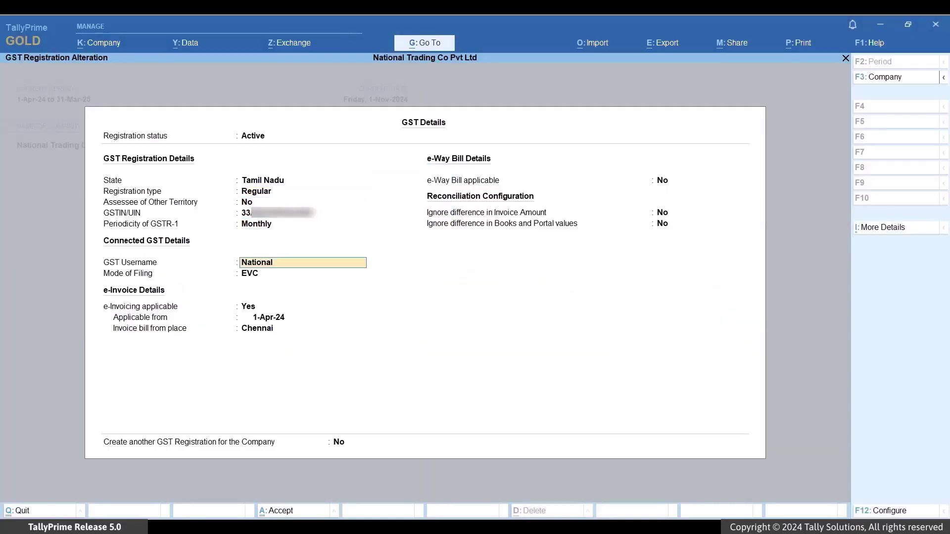
{"action": "key", "text": "Return"}
{"action": "key", "text": "Up"}
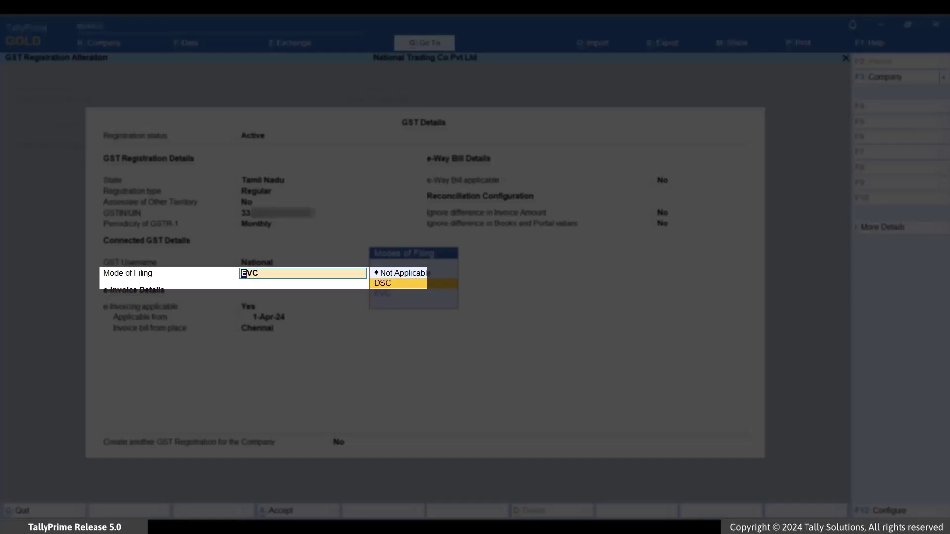
{"action": "key", "text": "Return"}
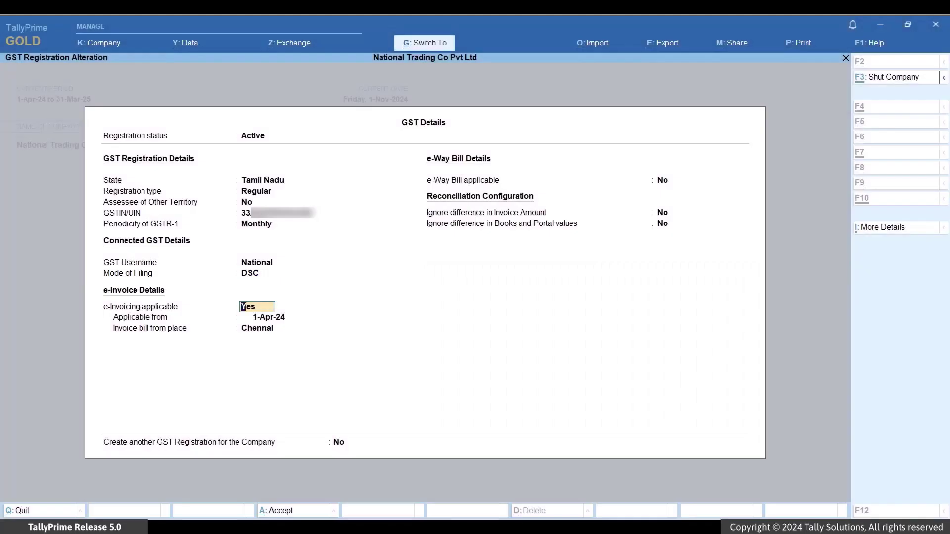
{"action": "key", "text": "ctrl+a"}
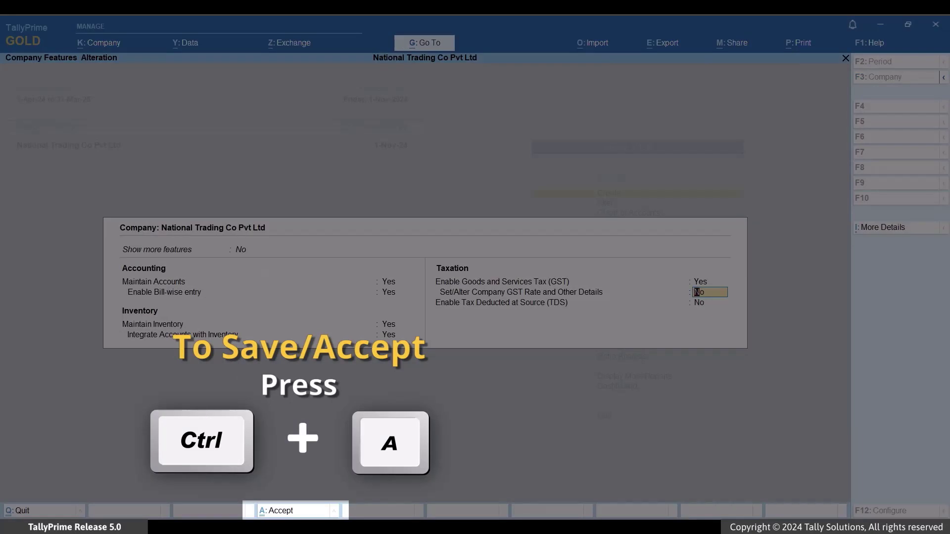
{"action": "key", "text": "ctrl"}
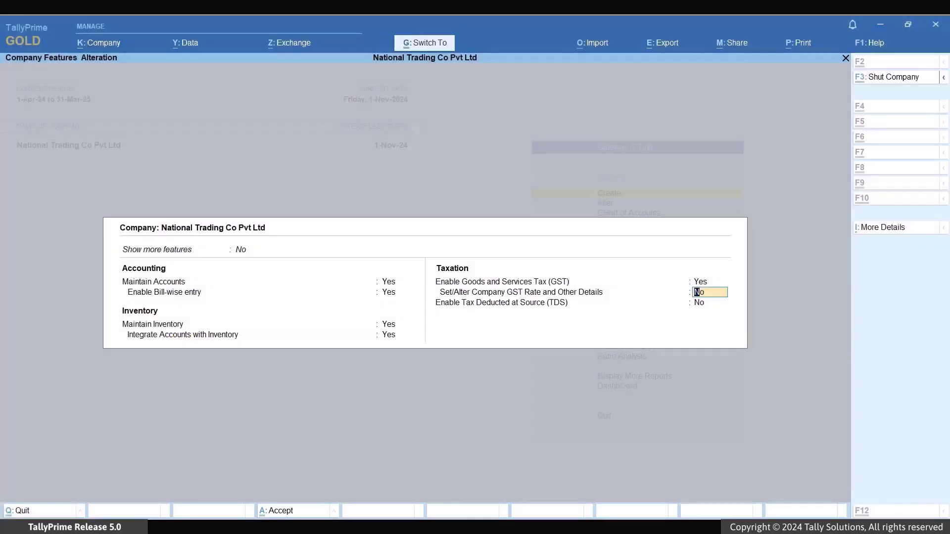
{"action": "key", "text": "ctrl+a"}
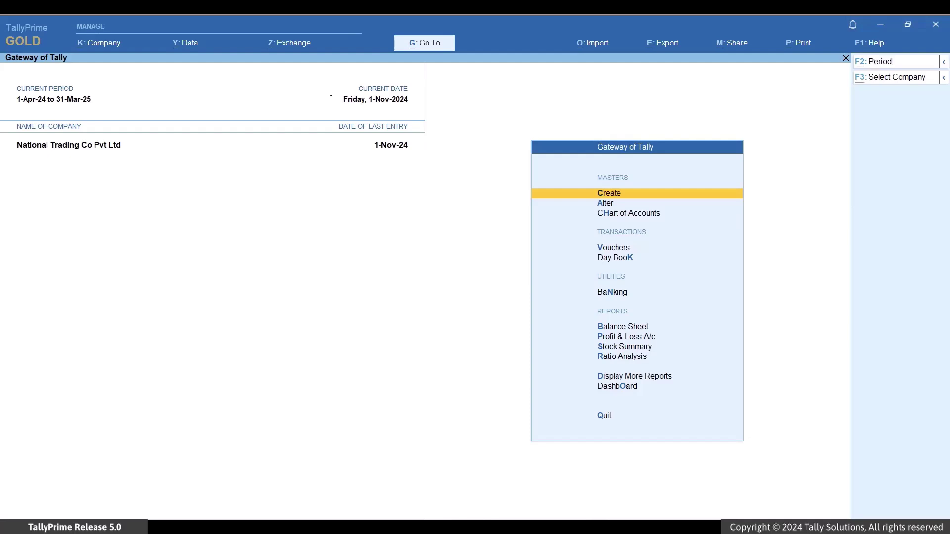
- Find the GSTR-1 report by searching 'R1' and open its File GSTR-1 screen
{"action": "key", "text": "alt+g"}
{"action": "type", "text": "R1"}
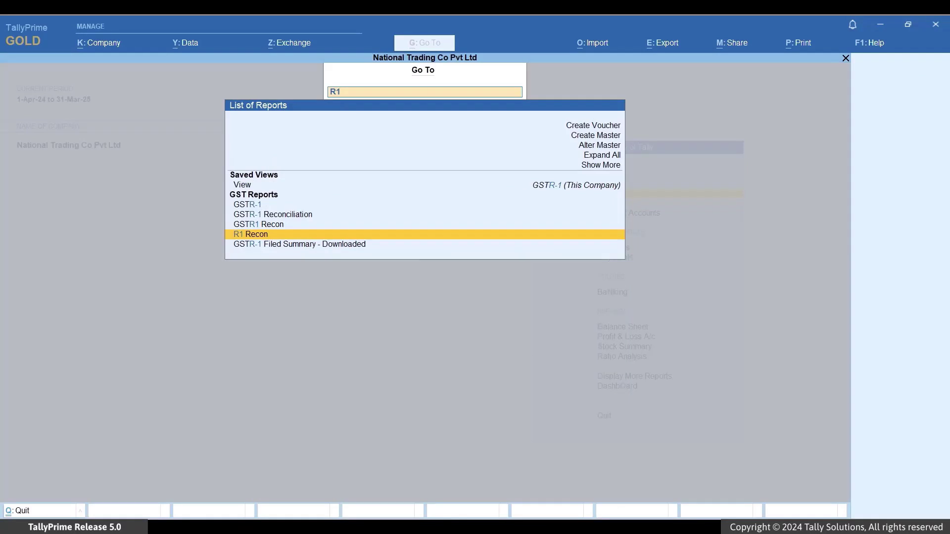
{"action": "key", "text": "Up"}
{"action": "key", "text": "Up"}
{"action": "key", "text": "Up"}
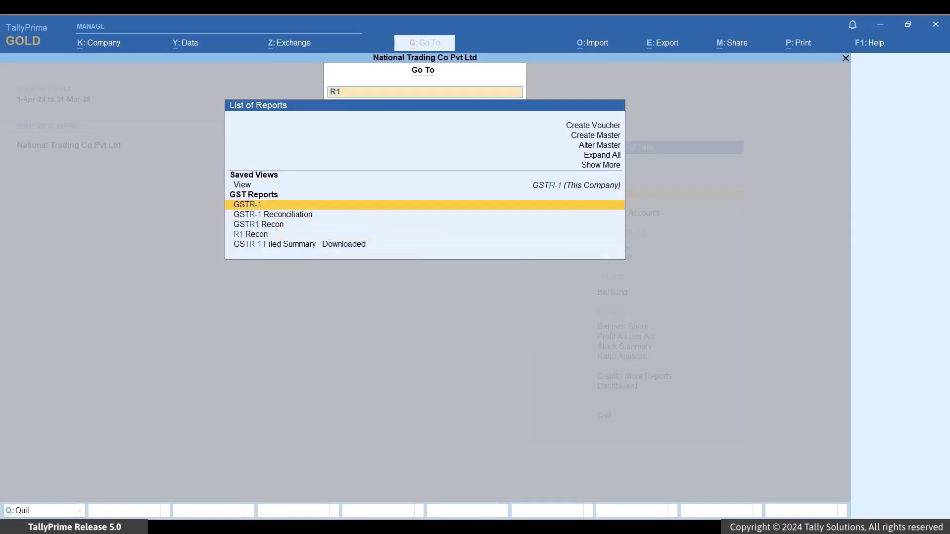
{"action": "key", "text": "Return"}
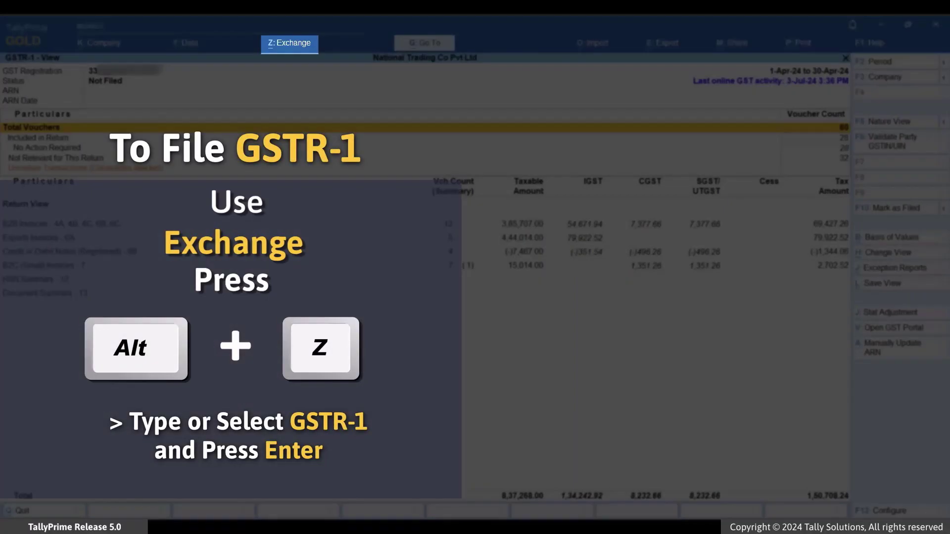
{"action": "key", "text": "alt+z"}
{"action": "key", "text": "Down"}
{"action": "key", "text": "Down"}
{"action": "key", "text": "Down"}
{"action": "key", "text": "Down"}
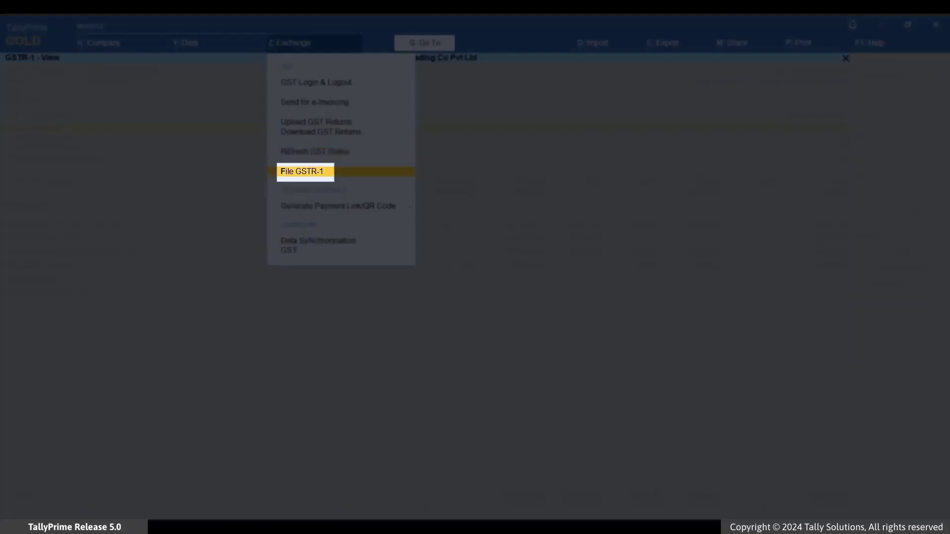
{"action": "key", "text": "Return"}
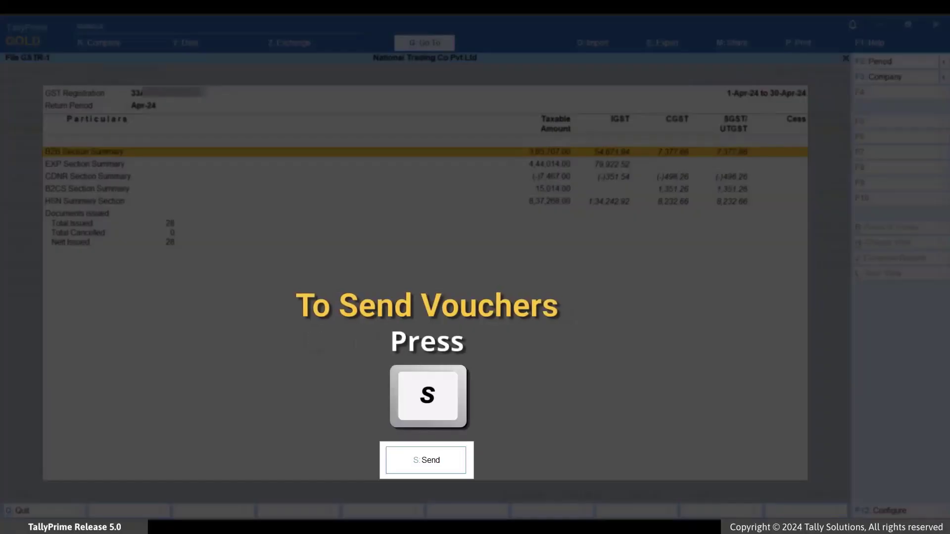
- Send the return, sign it with the listed DSC and its user PIN, then close the Filed Summary
{"action": "key", "text": "s"}
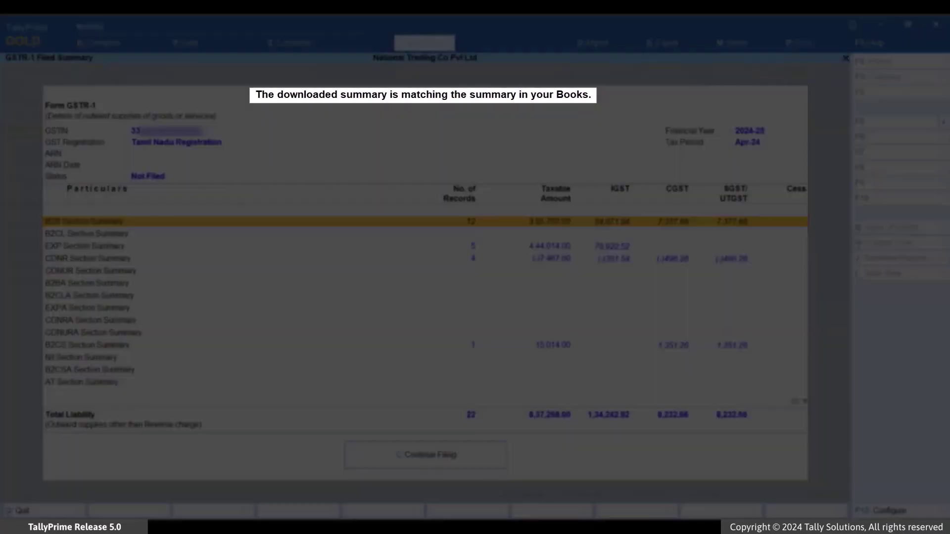
{"action": "key", "text": "c"}
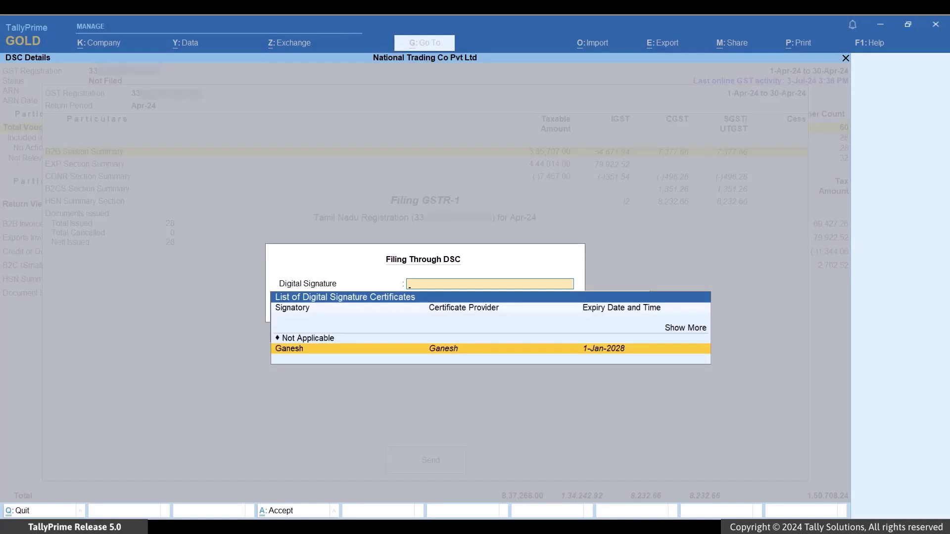
{"action": "key", "text": "Return"}
{"action": "type", "text": "***"}
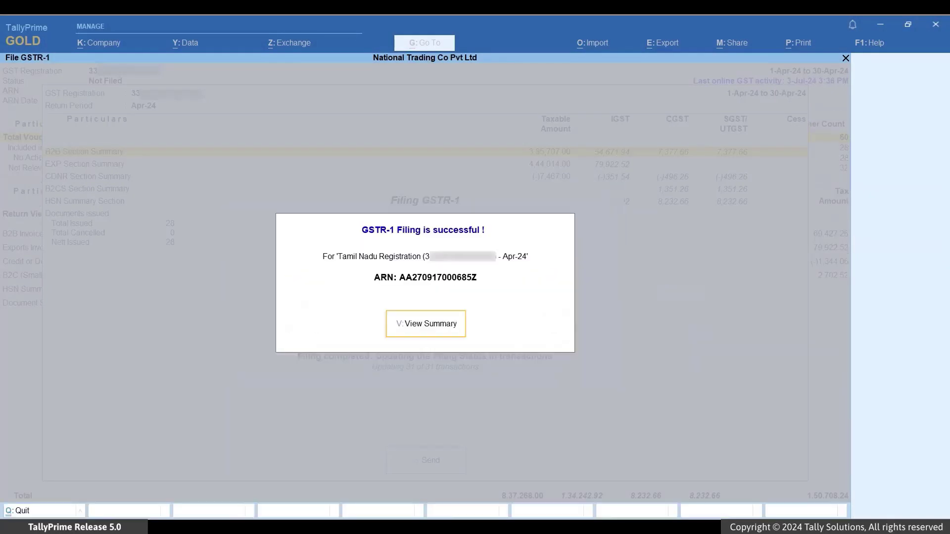
{"action": "key", "text": "v"}
{"action": "key", "text": "Escape"}
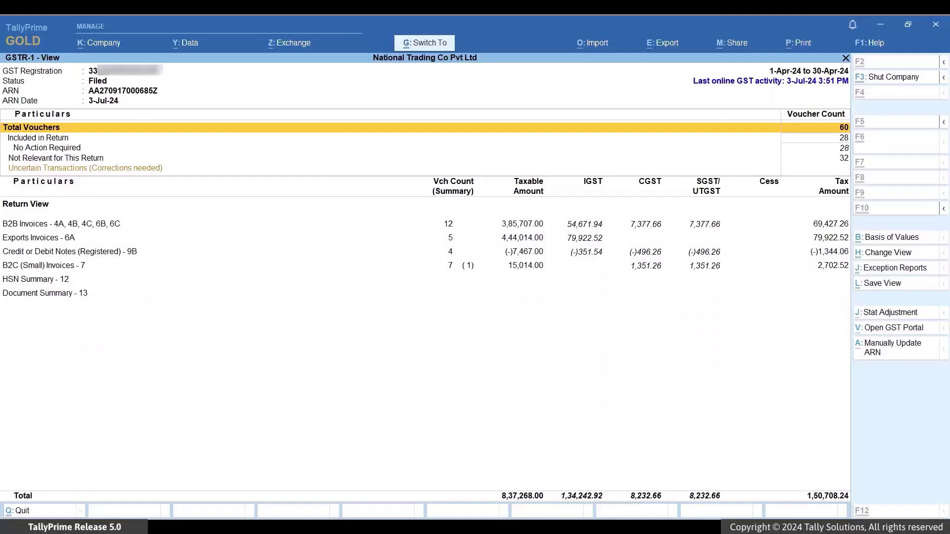
- Open the 'GSTR-1 Filed Summary - Downloaded' related report and drill into the Apr-24 row
{"action": "key", "text": "ctrl+h"}
{"action": "key", "text": "Down"}
{"action": "key", "text": "Down"}
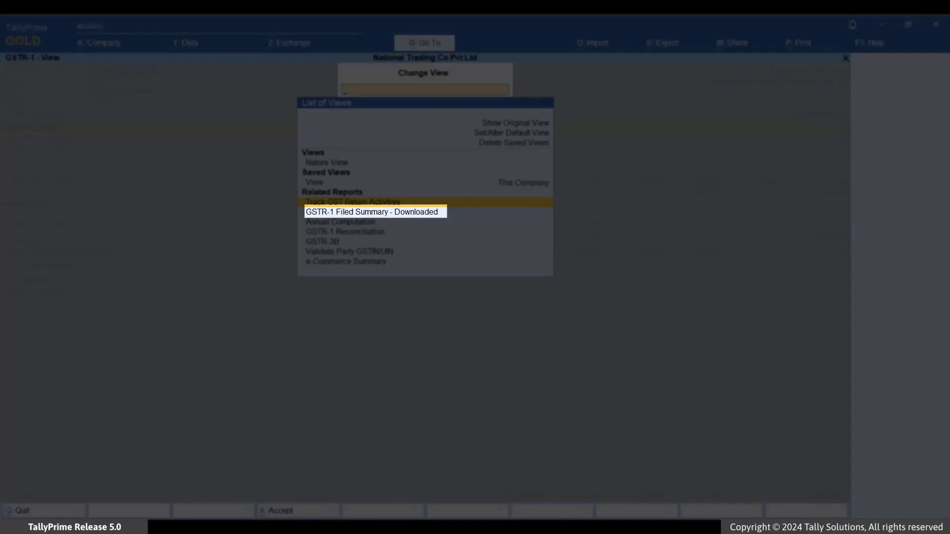
{"action": "key", "text": "Down"}
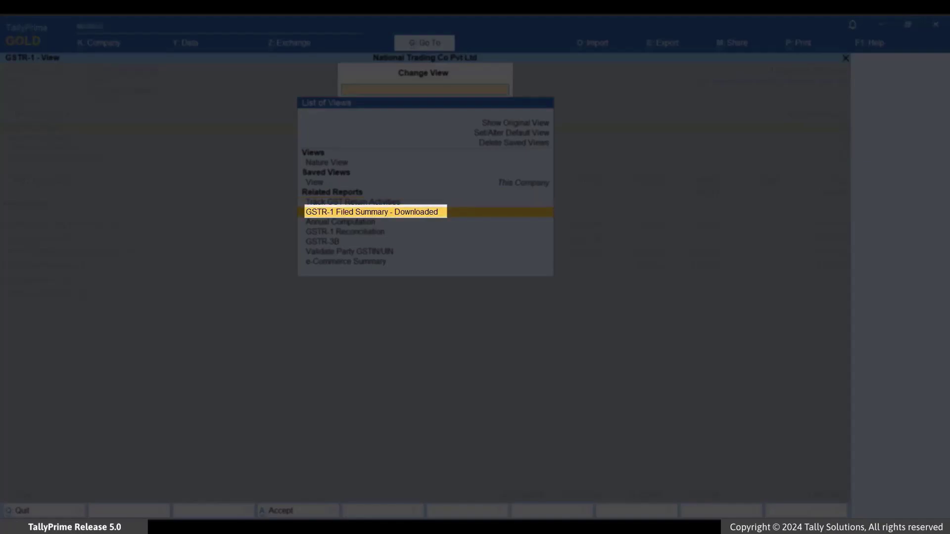
{"action": "key", "text": "Return"}
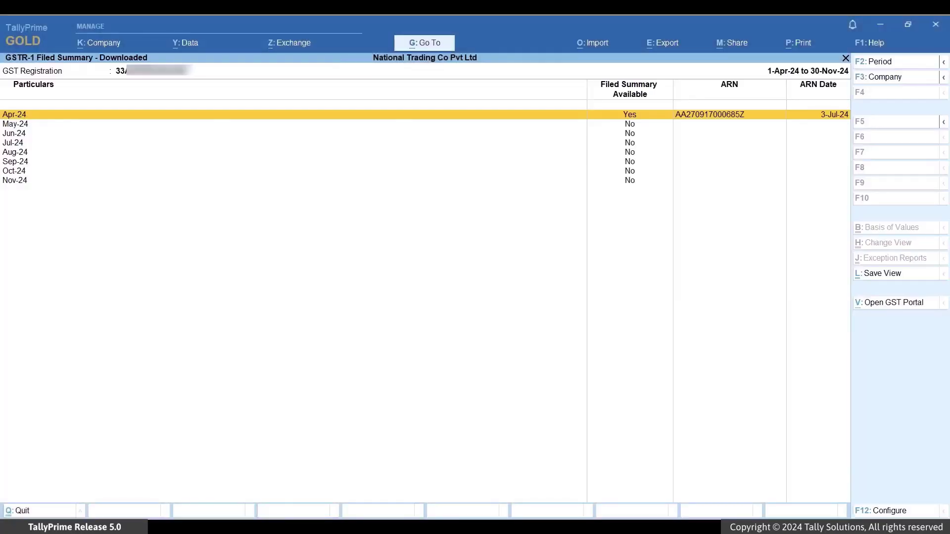
{"action": "key", "text": "Return"}
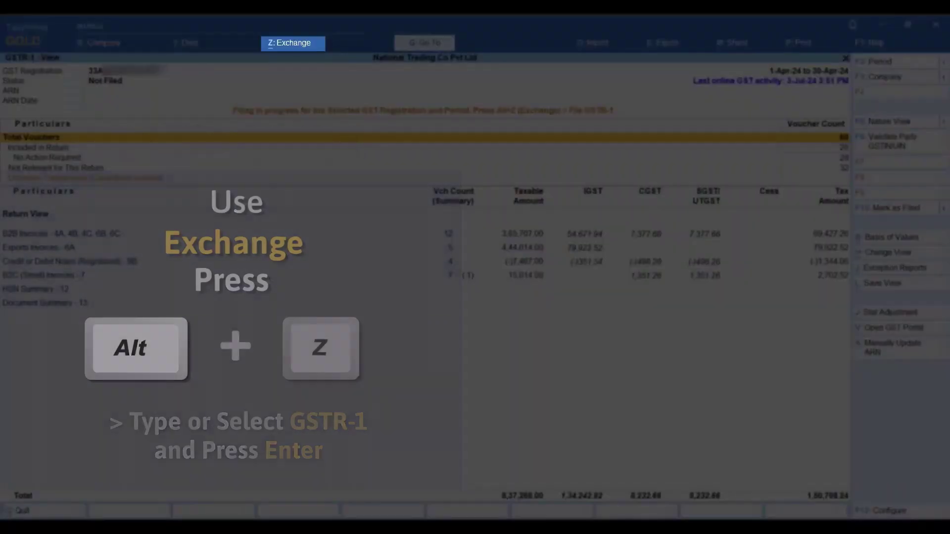
- Open File GSTR-1 from the exchange options and send the Apr-24 return
{"action": "key", "text": "alt+z"}
{"action": "key", "text": "Down"}
{"action": "key", "text": "Down"}
{"action": "key", "text": "Down"}
{"action": "key", "text": "Down"}
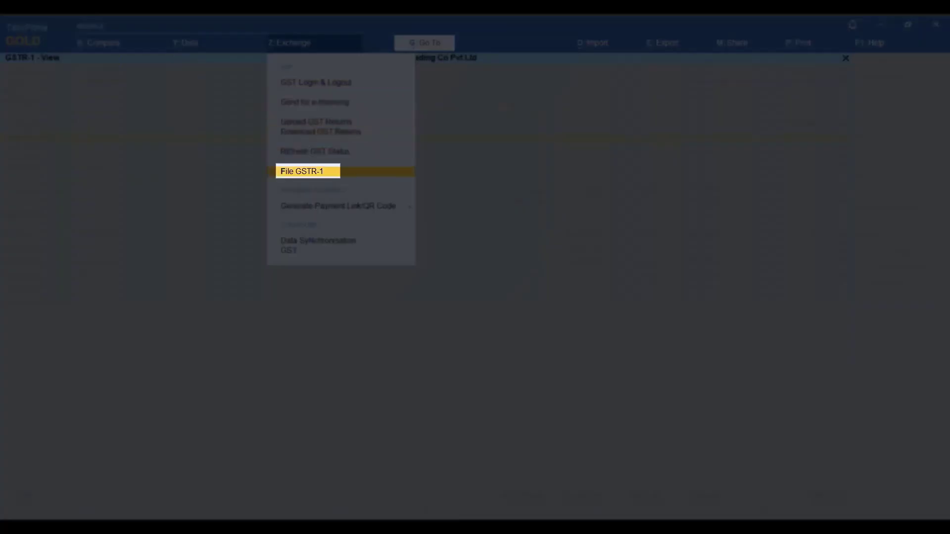
{"action": "key", "text": "Return"}
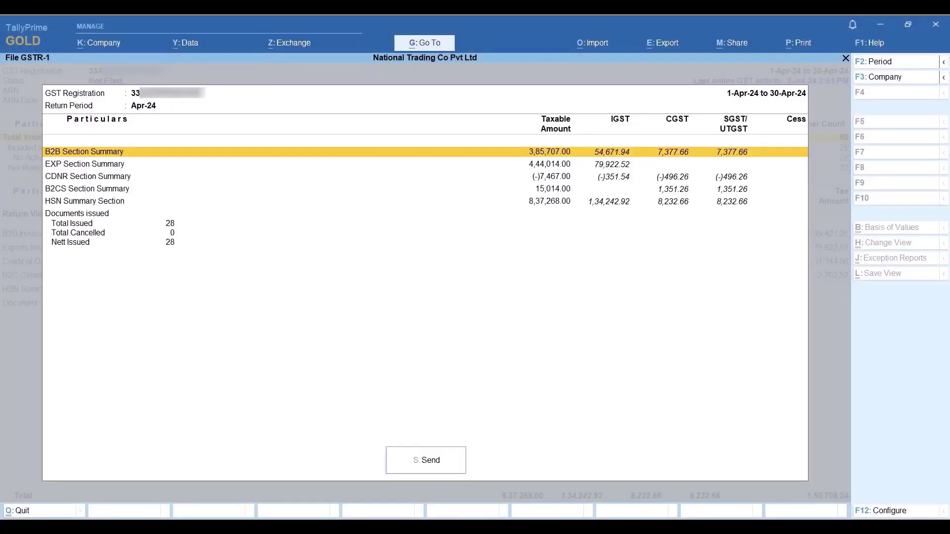
{"action": "key", "text": "s"}
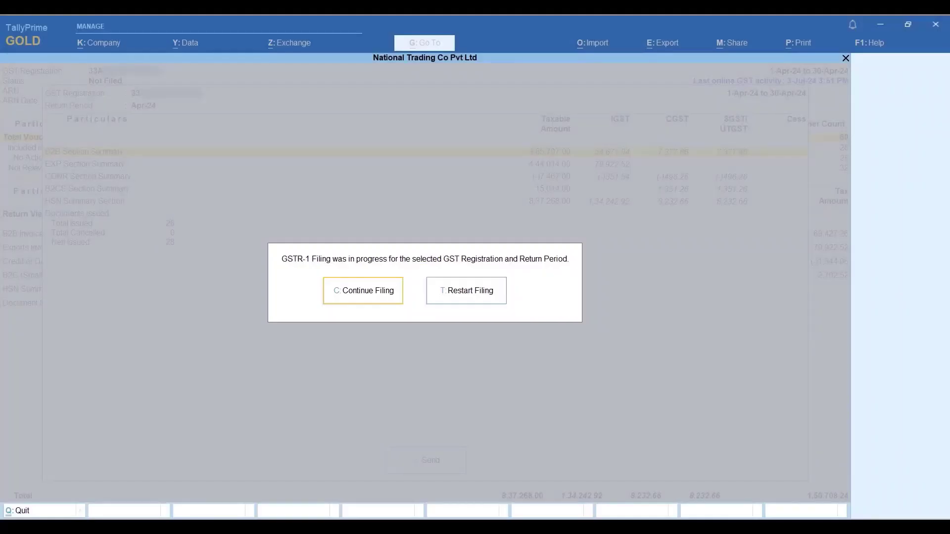
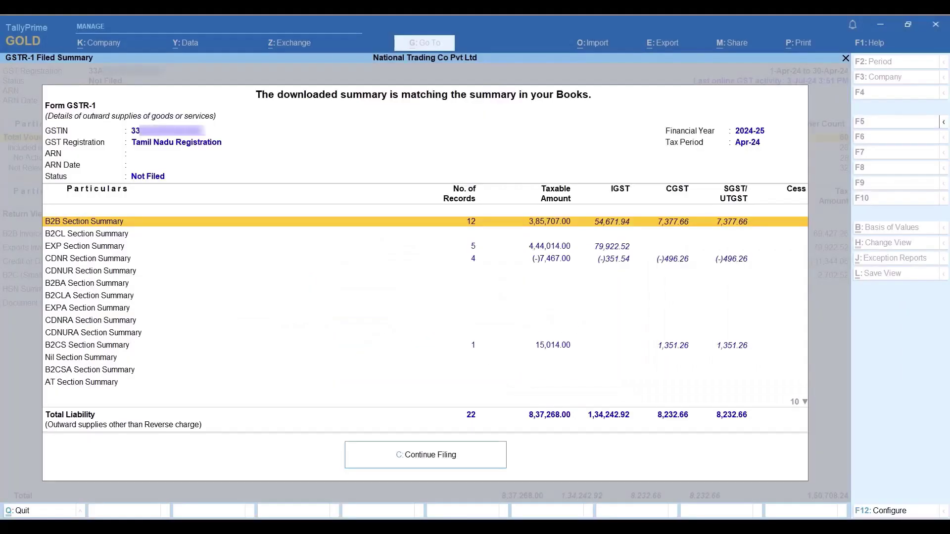
- Continue the interrupted filing via EVC with the PAN and EVC code, confirm, and view the summary
{"action": "key", "text": "Return"}
{"action": "key", "text": "Return"}
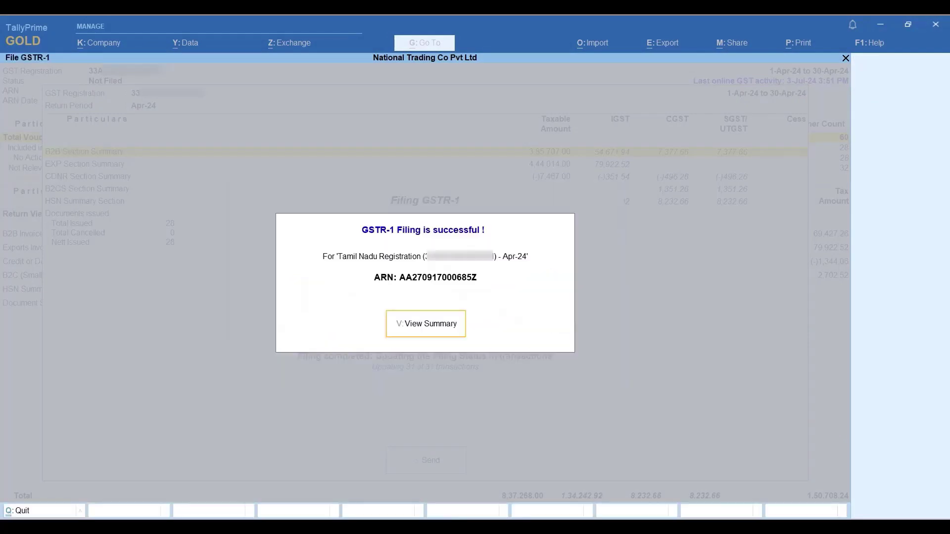
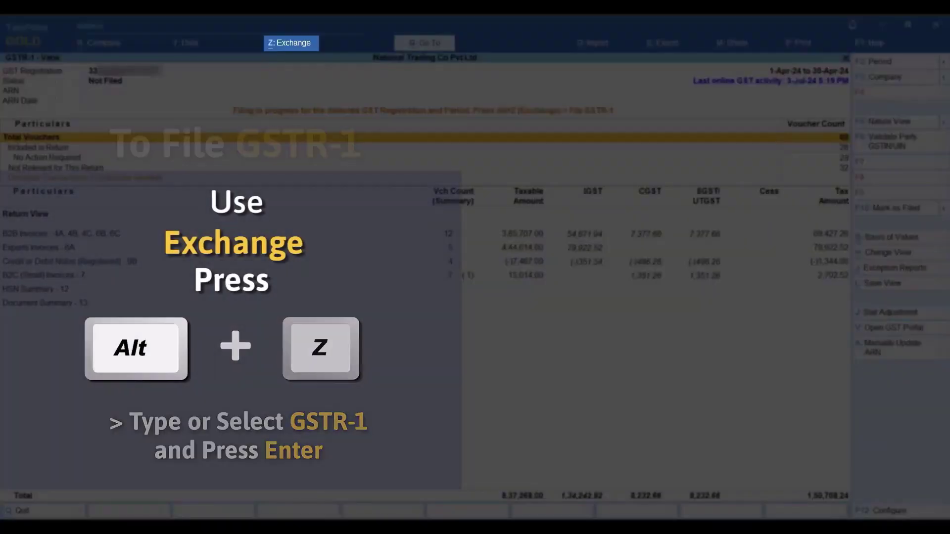
- Bring up File GSTR-1 again and resend the in-progress Apr-24 return
{"action": "key", "text": "alt+z"}
{"action": "key", "text": "Down"}
{"action": "key", "text": "Down"}
{"action": "key", "text": "Down"}
{"action": "key", "text": "Down"}
{"action": "key", "text": "Down"}
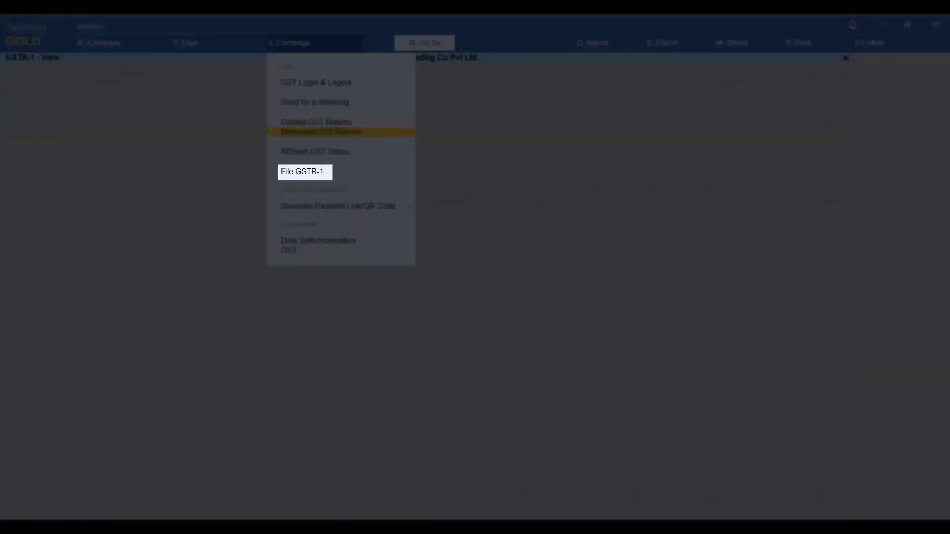
{"action": "key", "text": "Return"}
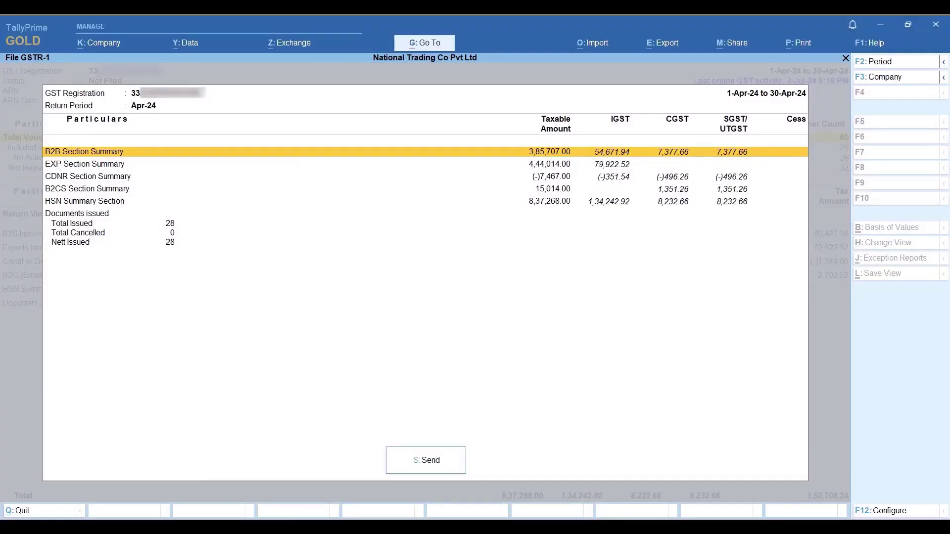
{"action": "key", "text": "s"}
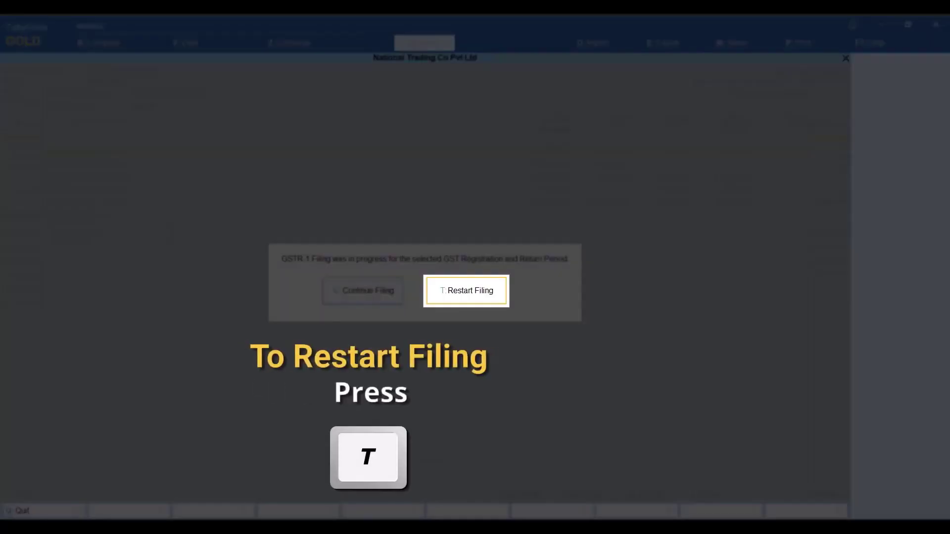
- Restart the filing from the beginning with the PAN and EVC code, then close the Filed Summary
{"action": "key", "text": "t"}
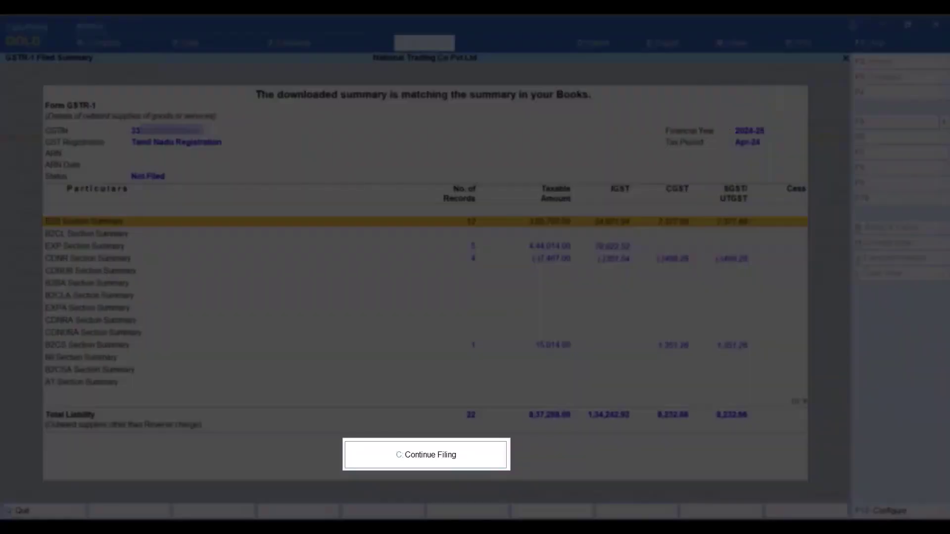
{"action": "type", "text": "AIC"}
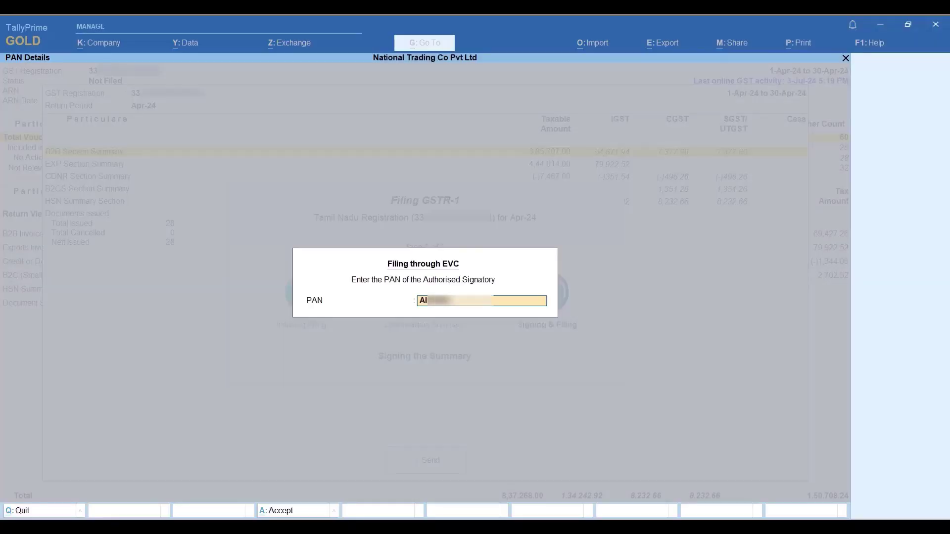
{"action": "key", "text": "Return"}
{"action": "key", "text": "Return"}
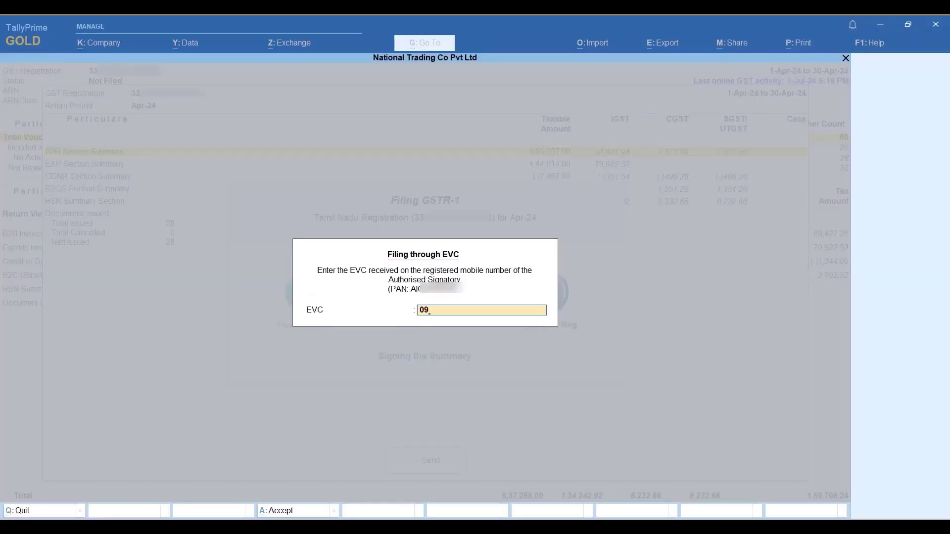
{"action": "key", "text": "Return"}
{"action": "key", "text": "Return"}
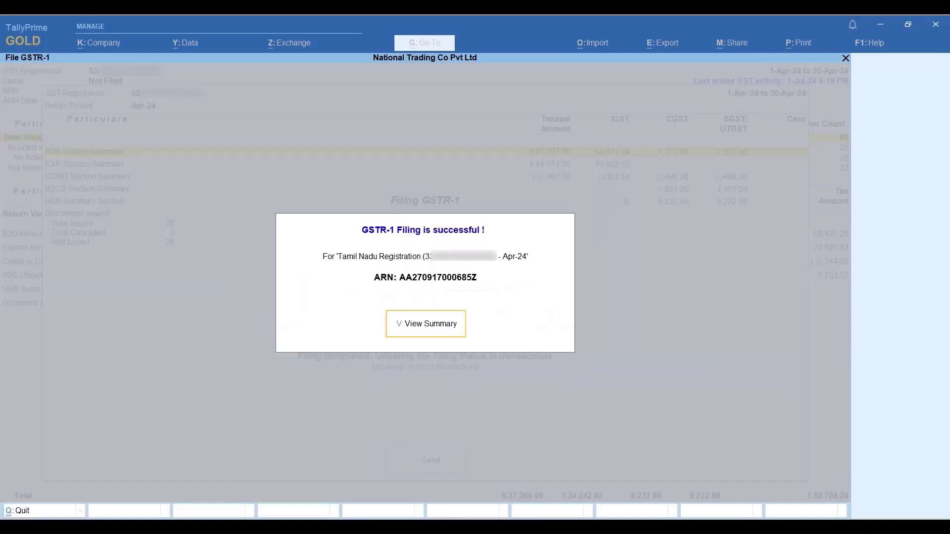
{"action": "key", "text": "v"}
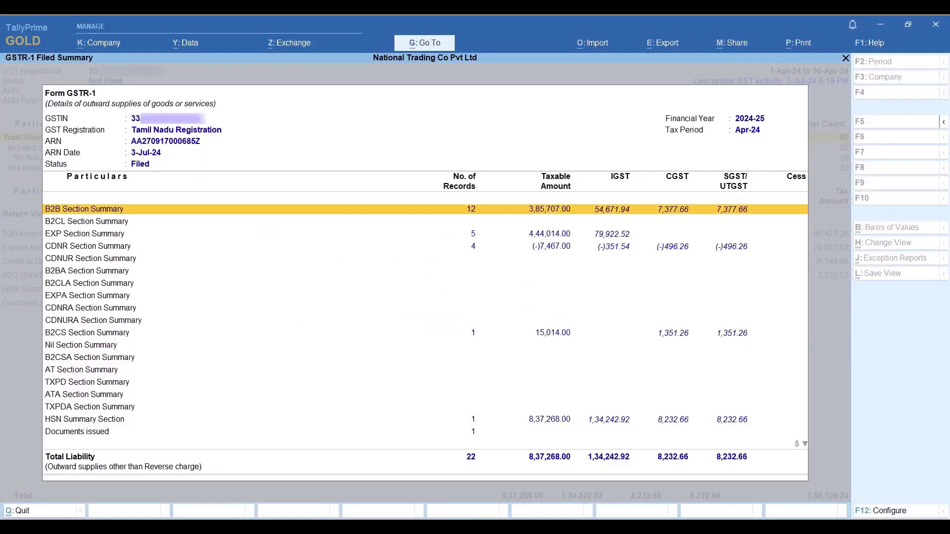
{"action": "key", "text": "Escape"}
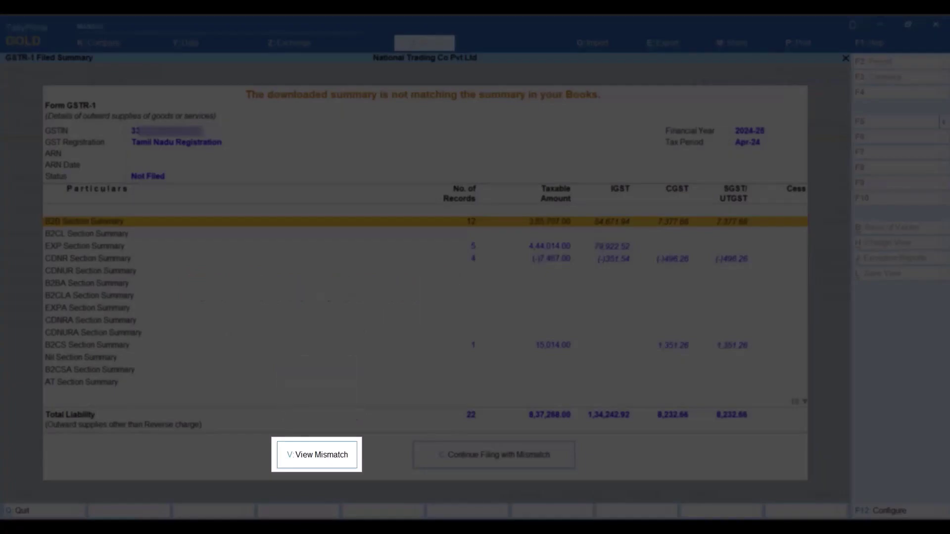
- View the mismatch and open the Unreconciled group's register of 3 Apr-24 vouchers
{"action": "key", "text": "v"}
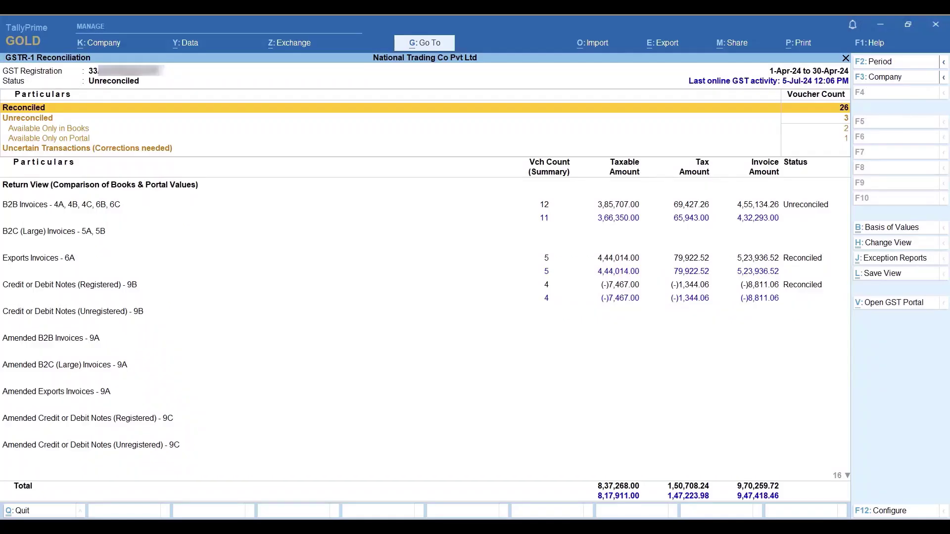
{"action": "key", "text": "Down"}
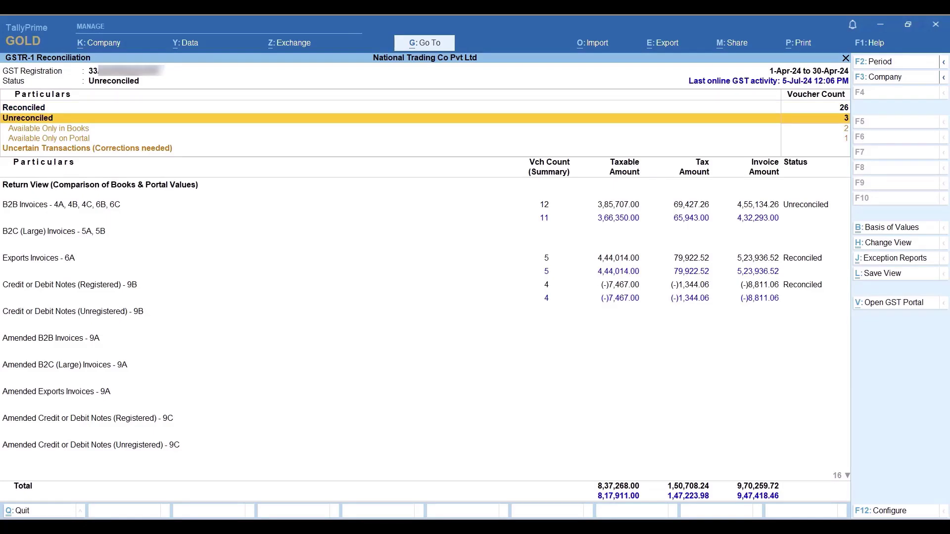
{"action": "key", "text": "Return"}
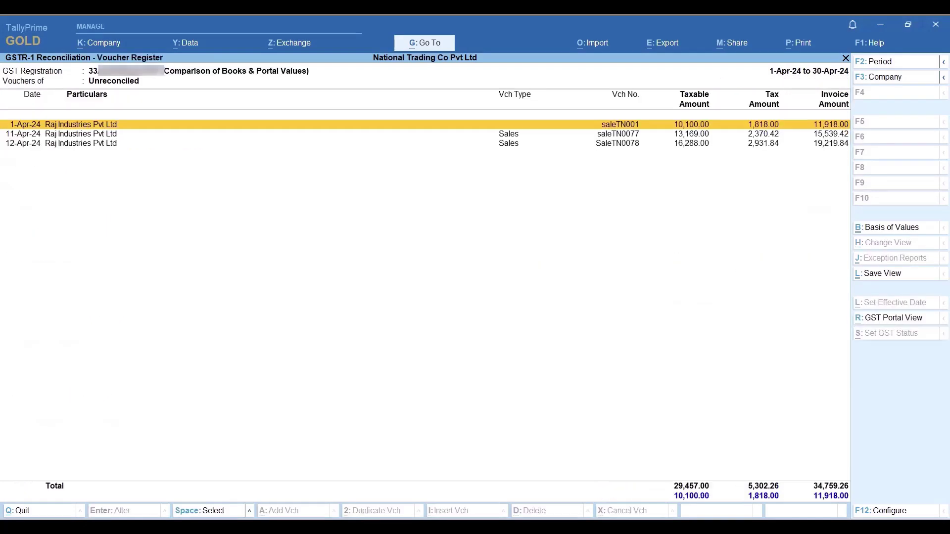